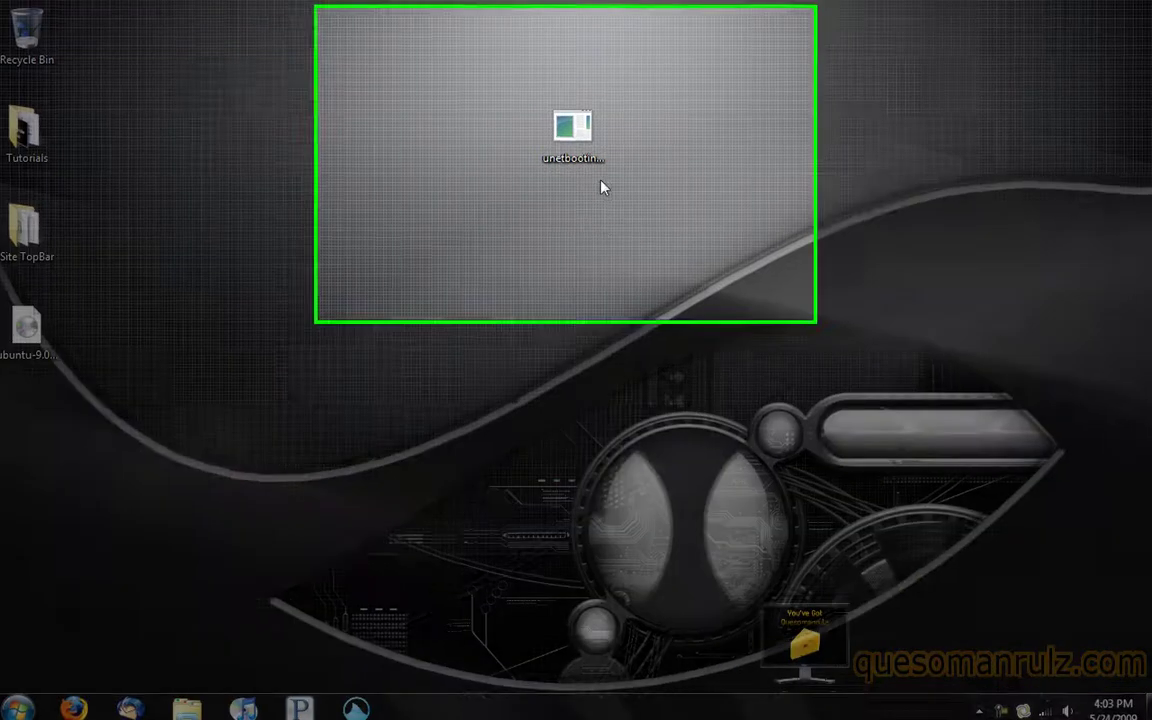
Check the unetbootin-windows-323 file's details on the desktop, then run it.
double_click(575, 130)
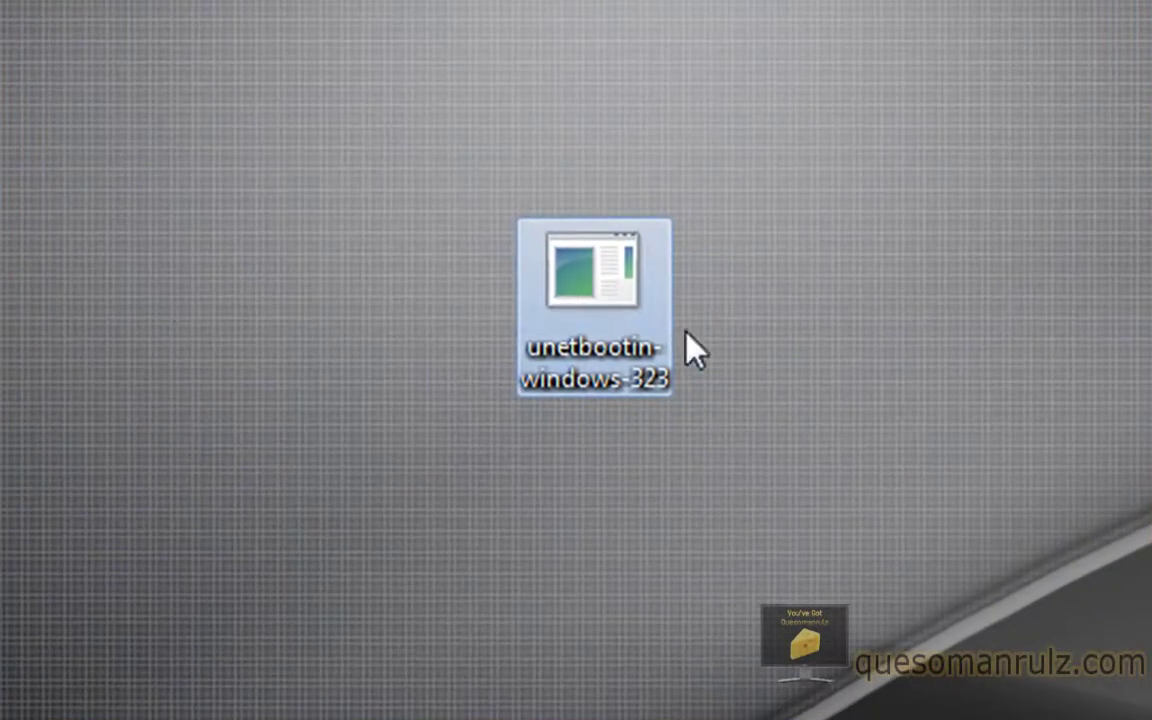
left_click_drag(584, 270, 540, 411)
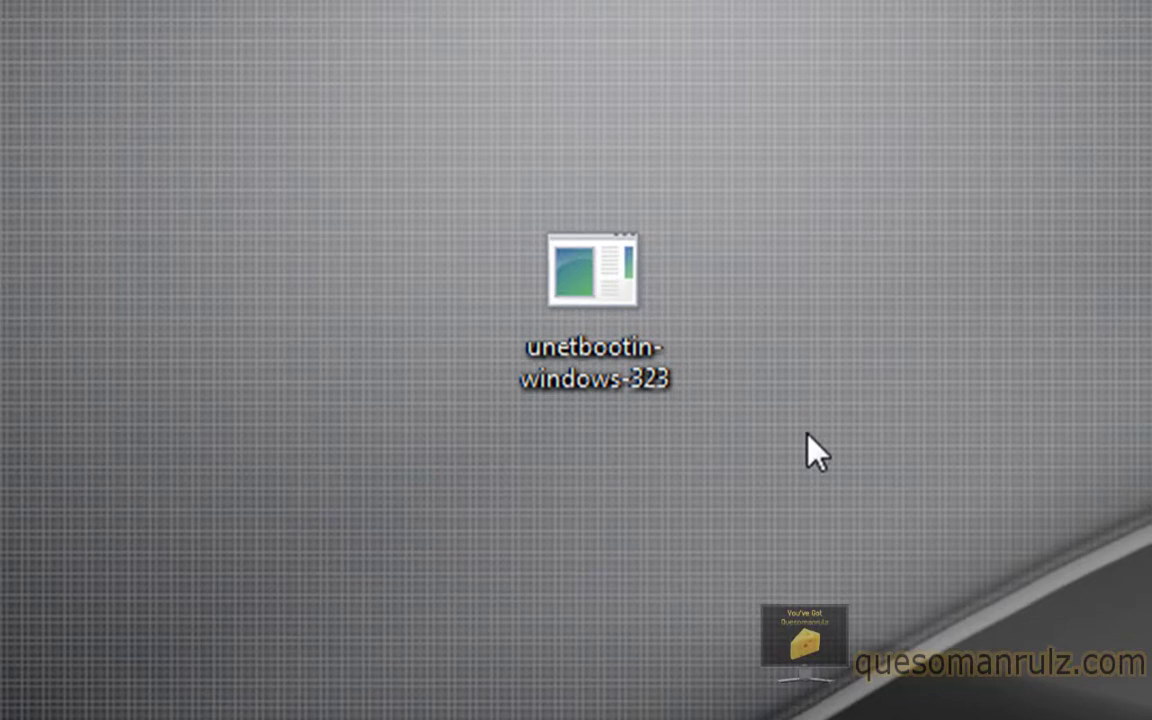
mouse_move(600, 257)
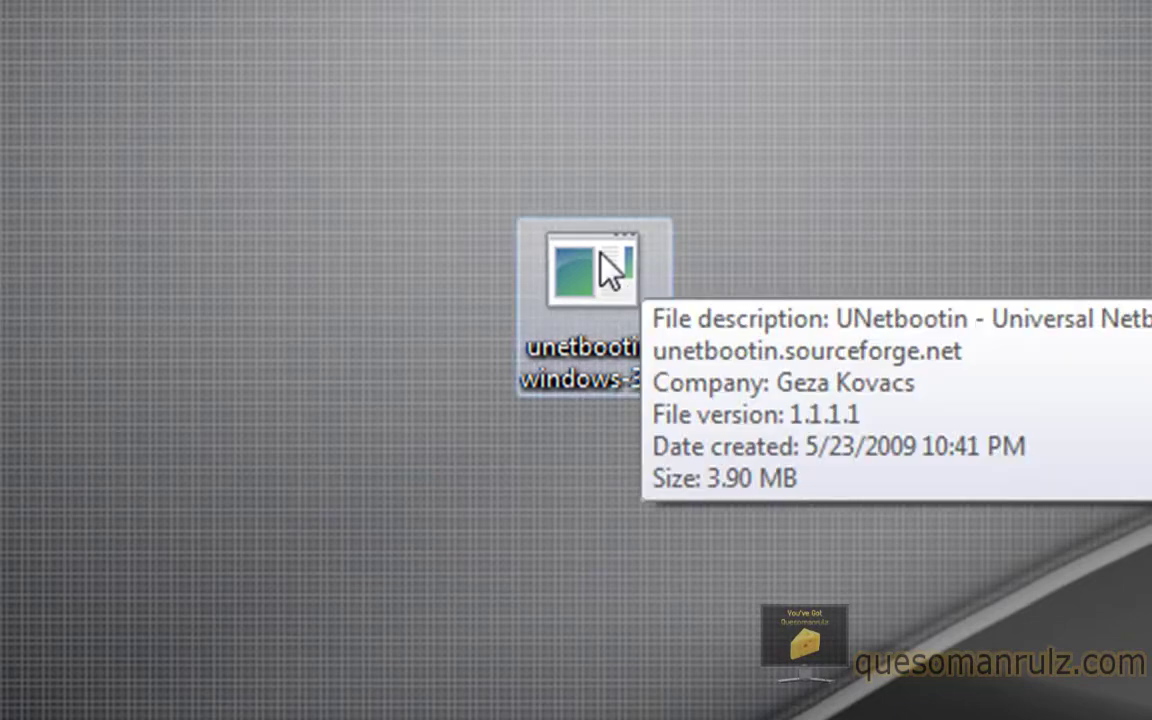
double_click(600, 258)
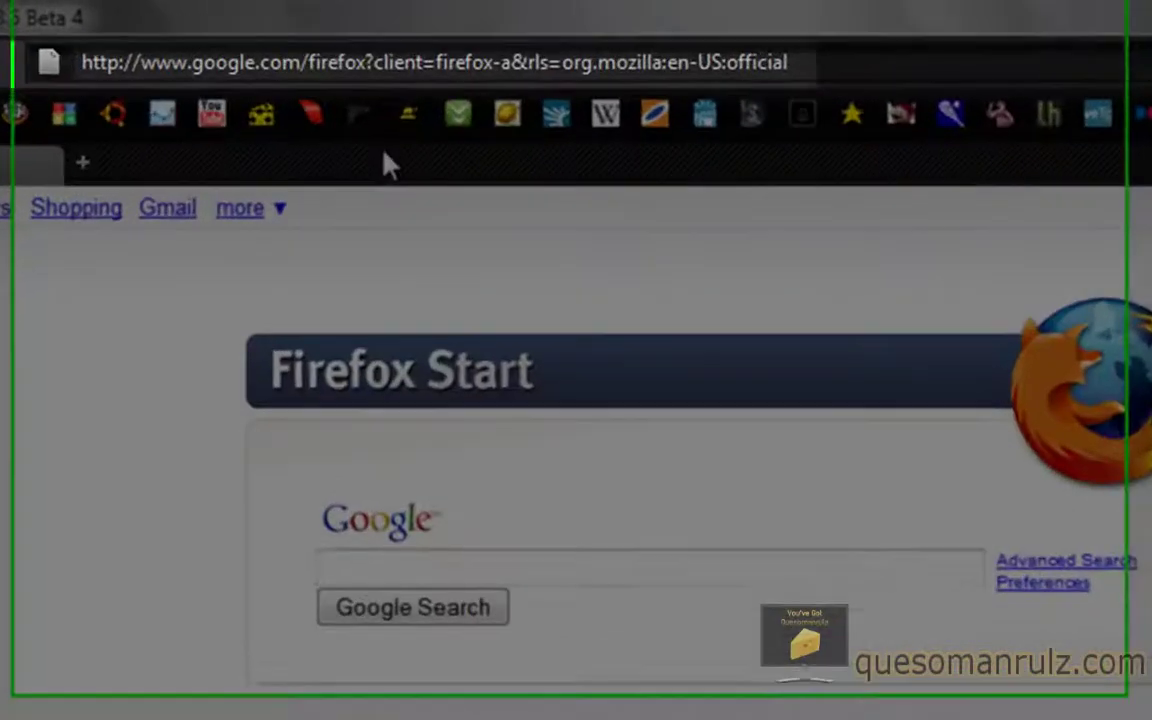
Load the UNetbootin homepage at unetbootin.sourceforge.net in Firefox.
left_click(428, 62)
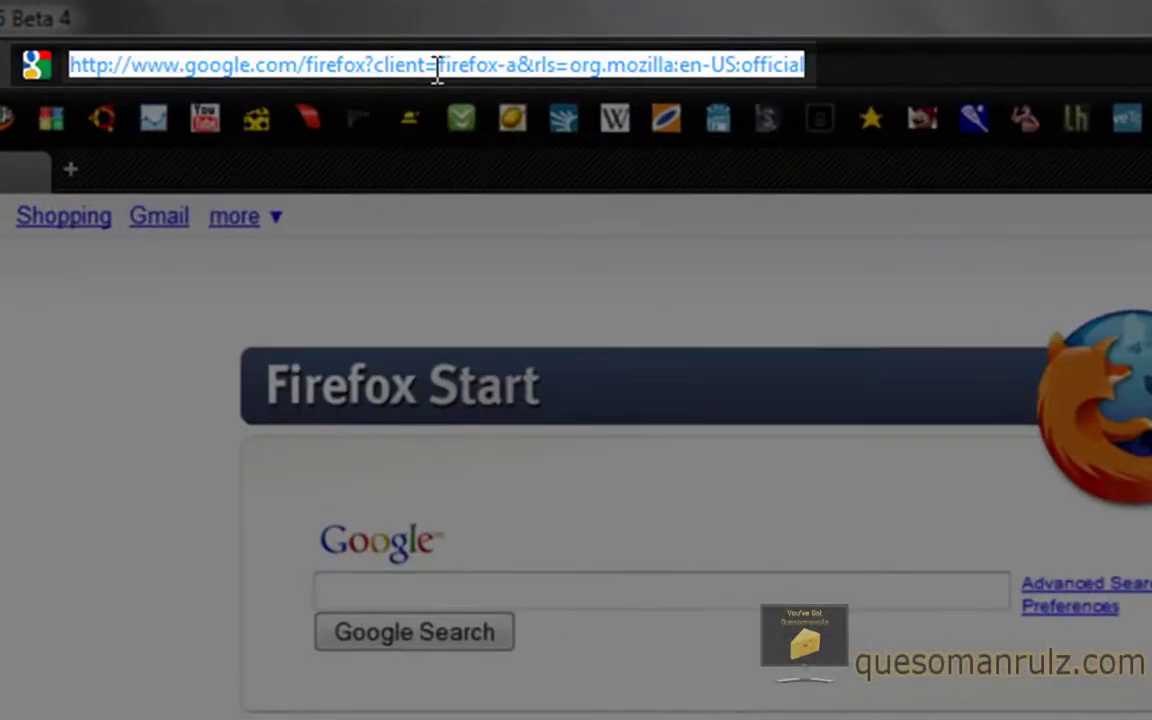
type("une")
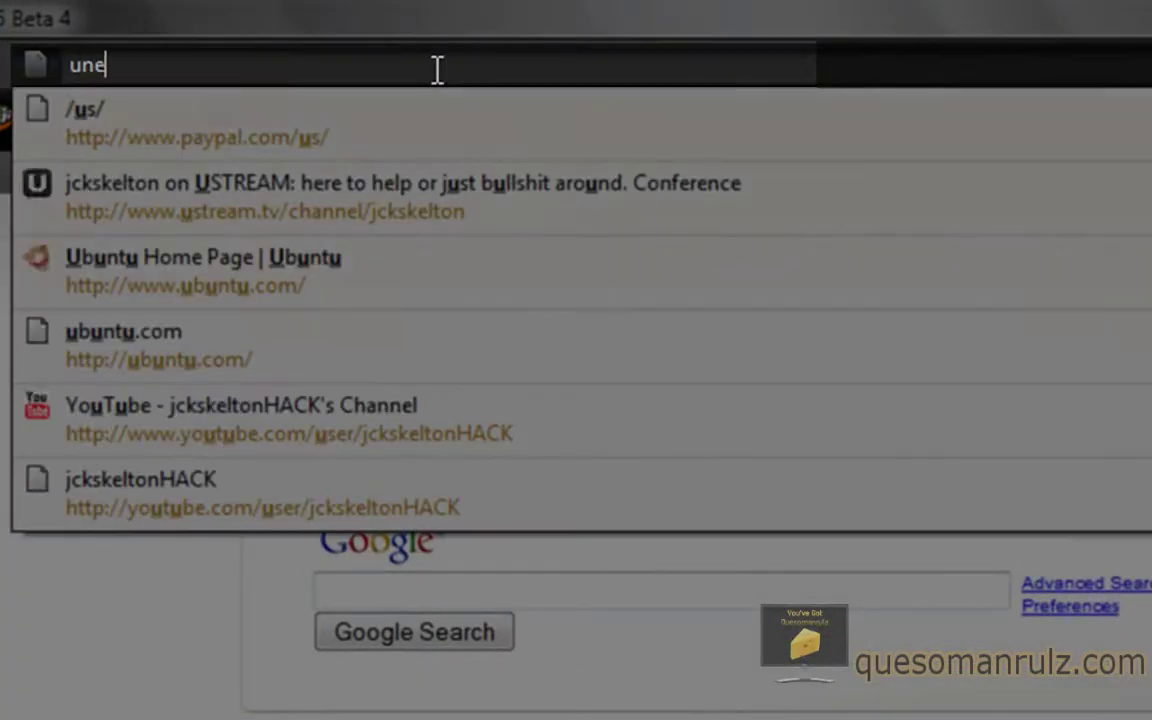
type("tbootin.")
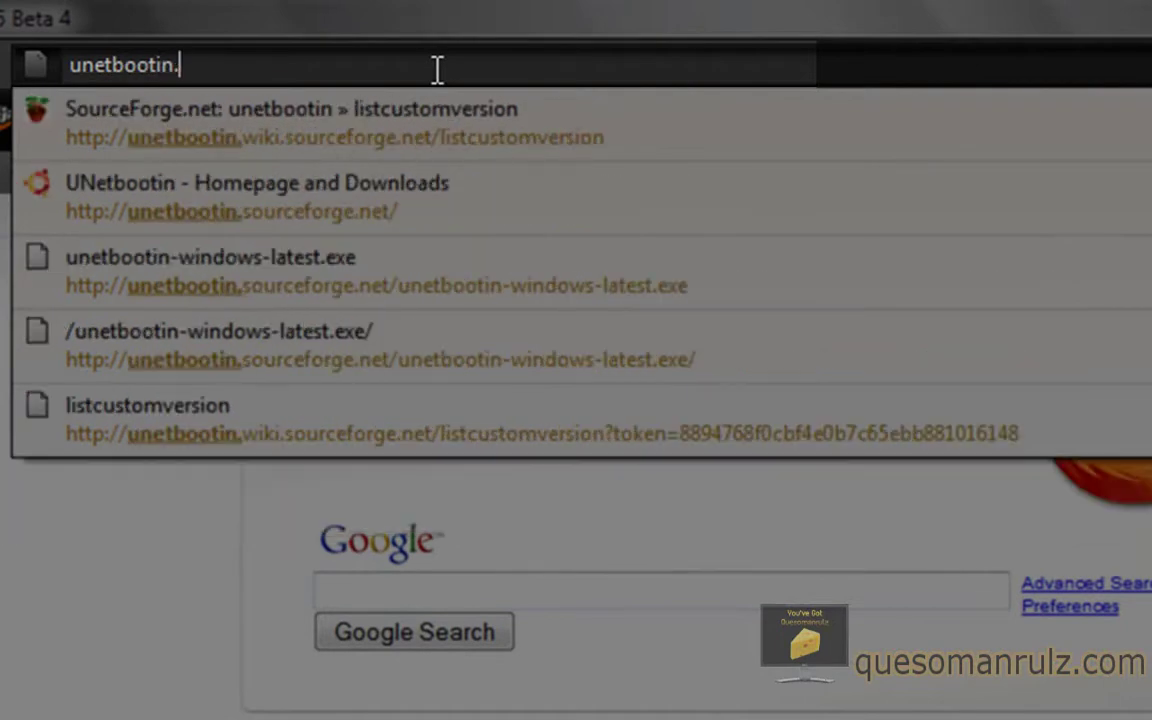
type("sourcefor")
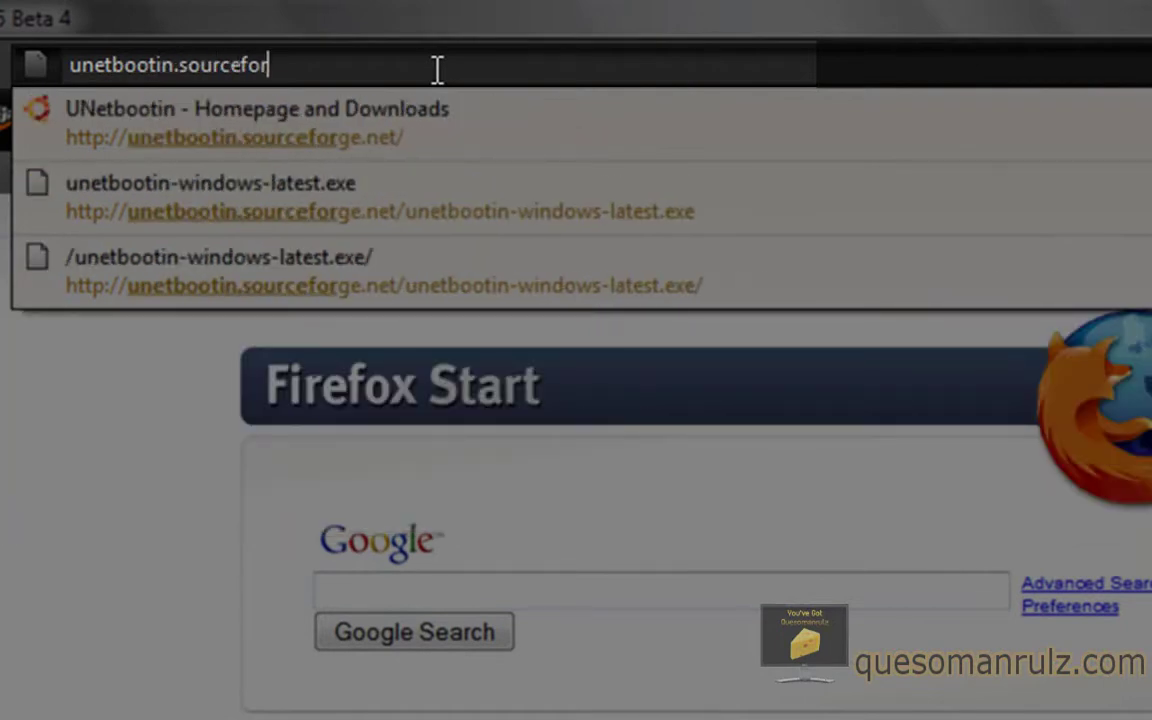
key("Down")
key("Return")
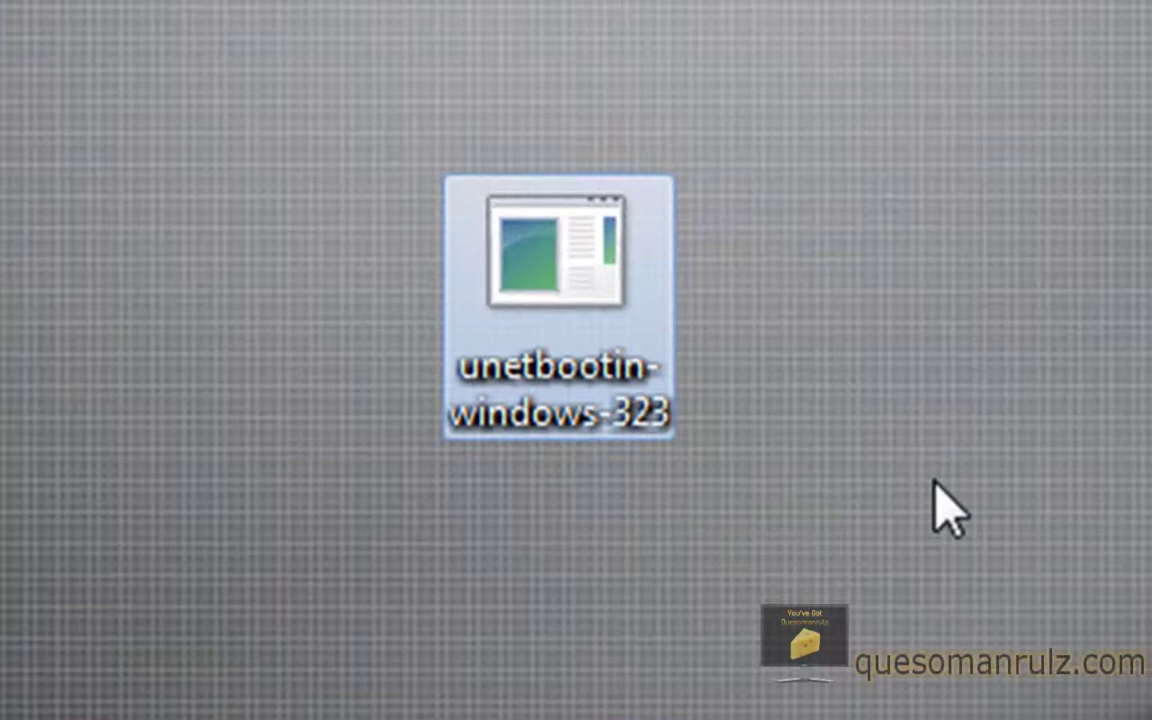
Launch UNetbootin and browse the distribution and version lists without changing them.
double_click(578, 252)
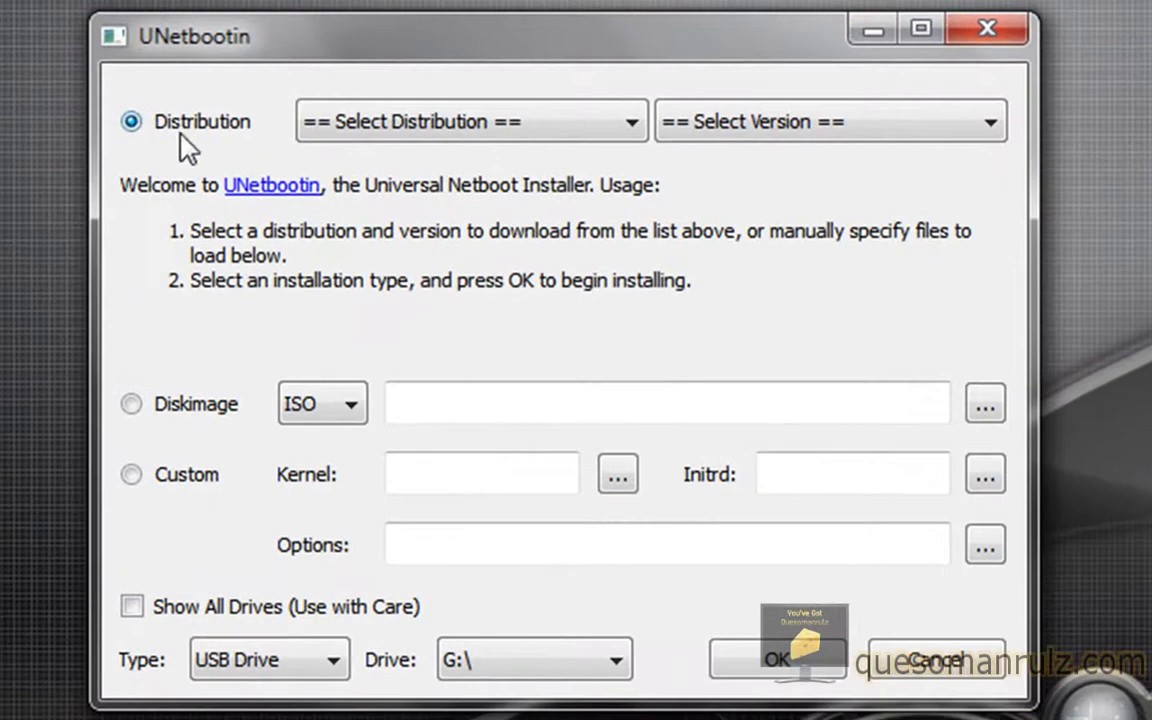
left_click(481, 140)
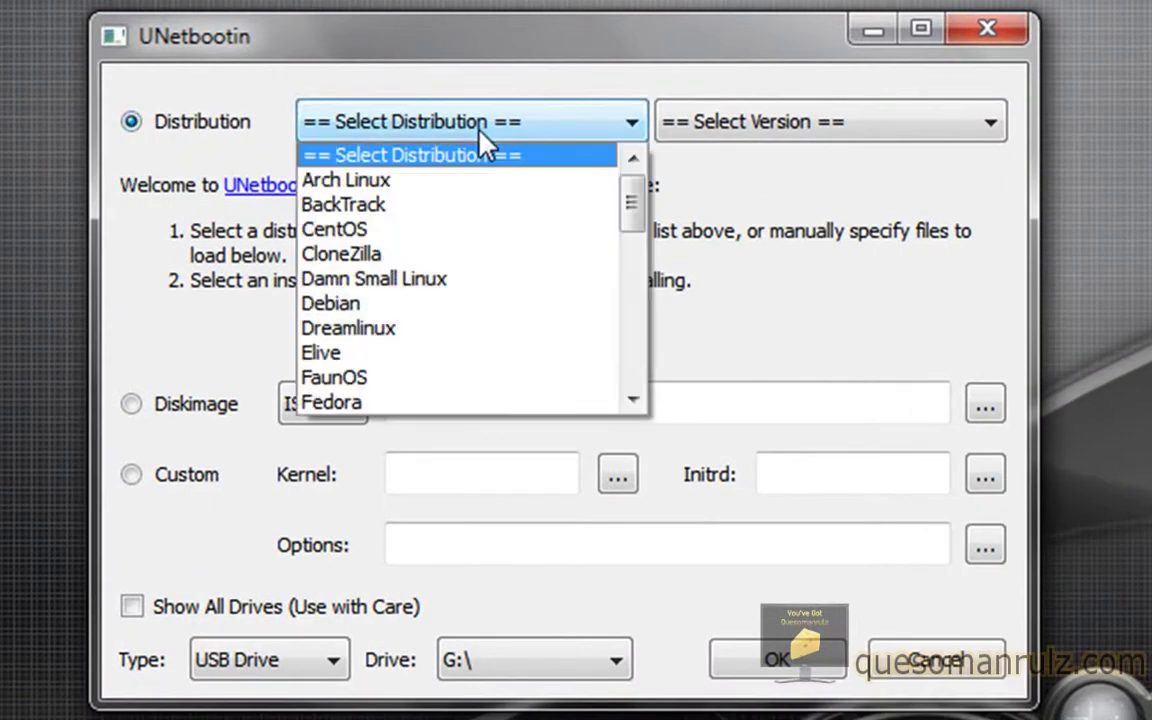
left_click_drag(629, 218, 644, 182)
left_click(790, 122)
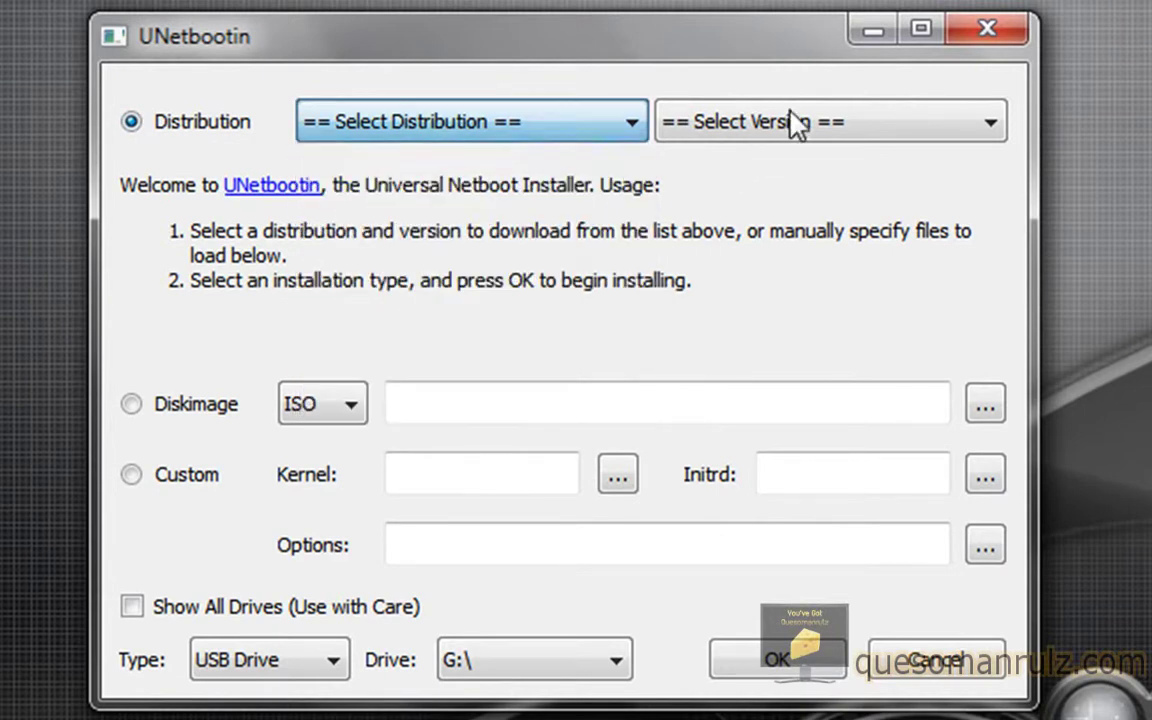
left_click(792, 122)
left_click(790, 120)
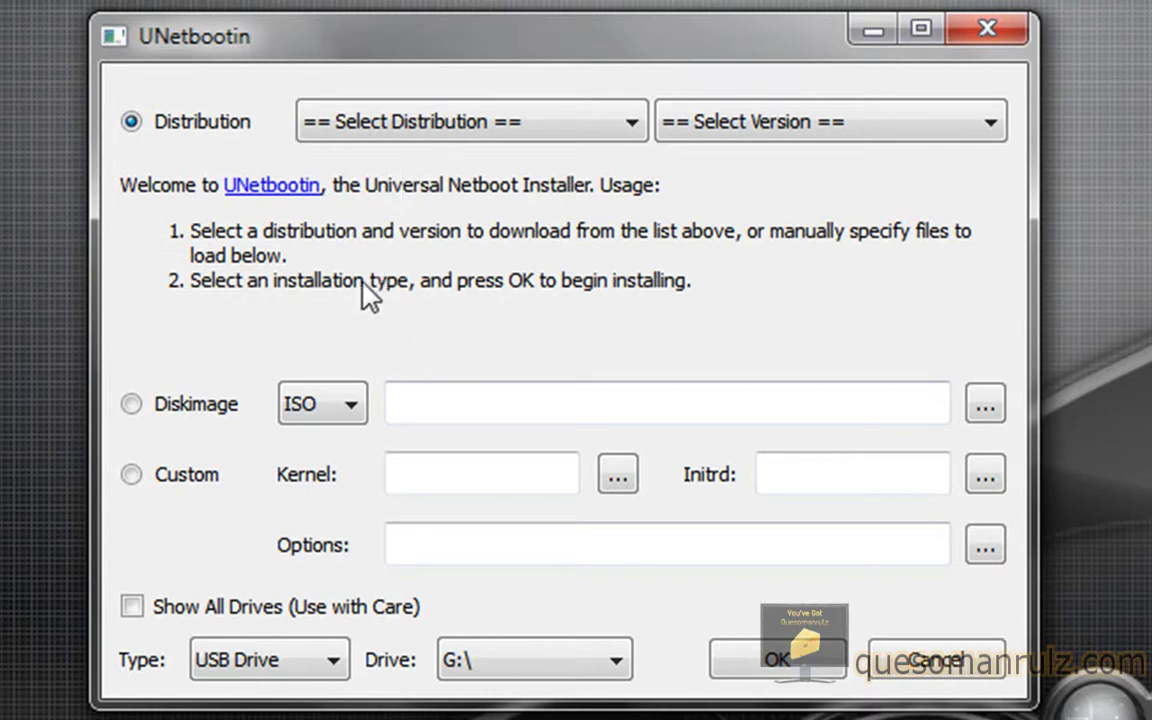
Choose Ubuntu 9.04_Live as the distribution and start installing it to USB drive G:\.
left_click(400, 123)
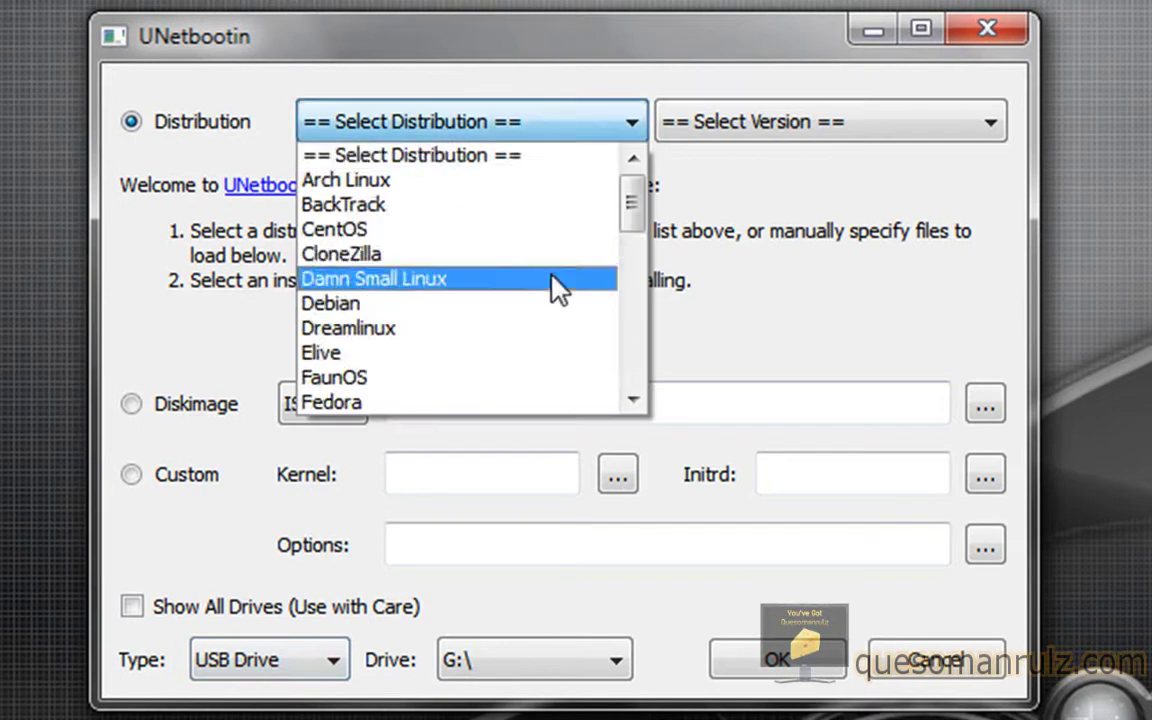
scroll(558, 288, "down", 8)
left_click(396, 368)
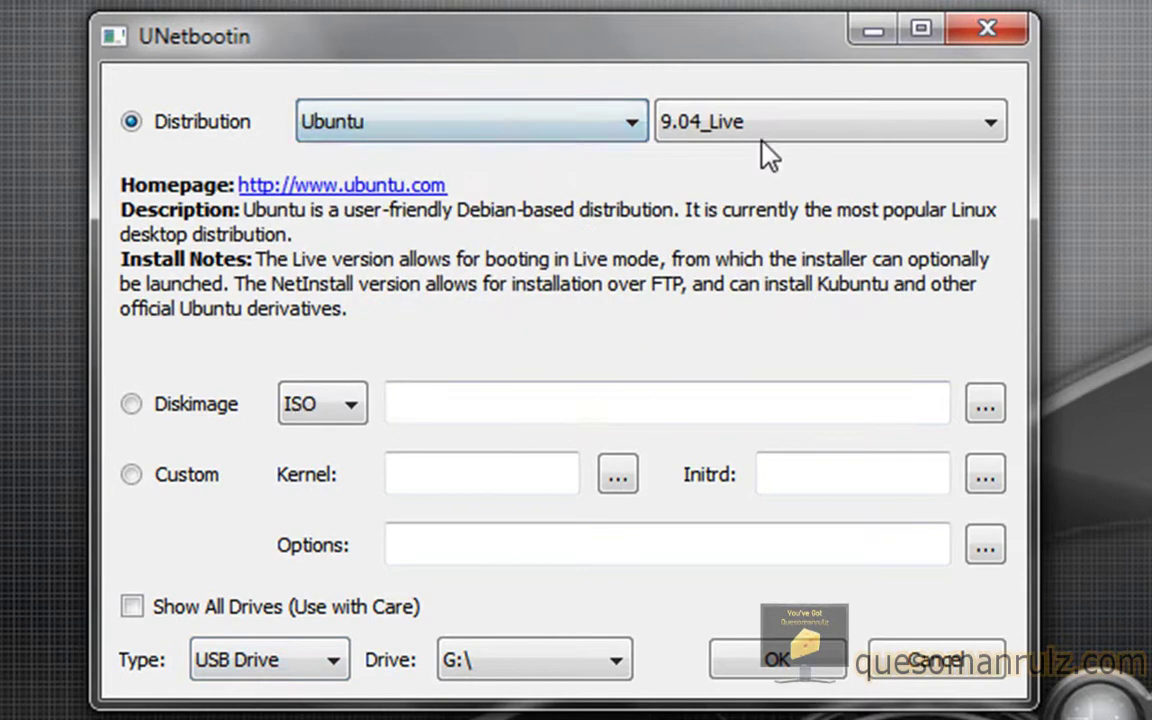
left_click(805, 116)
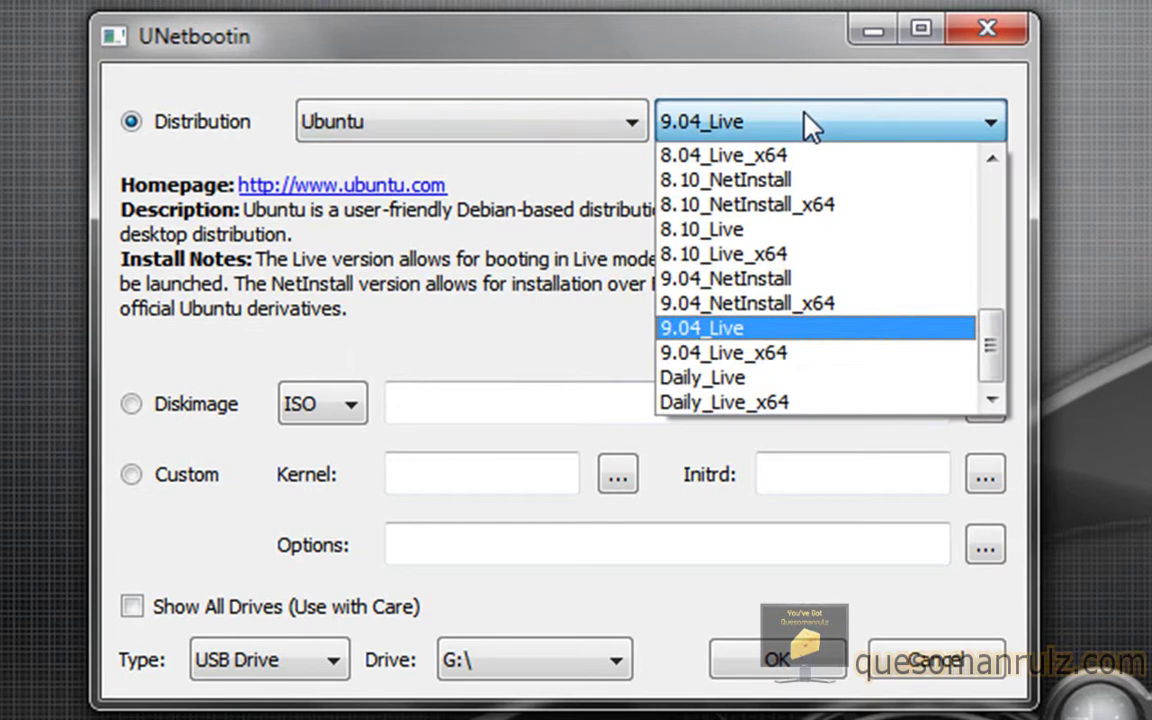
left_click(806, 123)
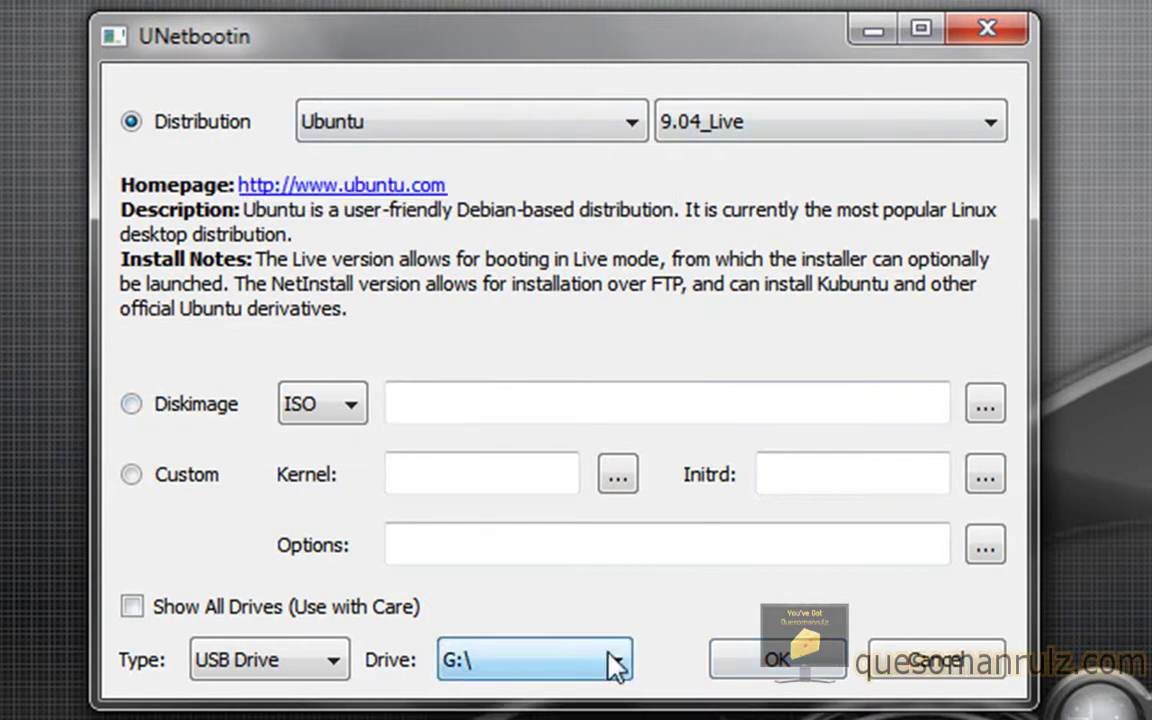
left_click(772, 666)
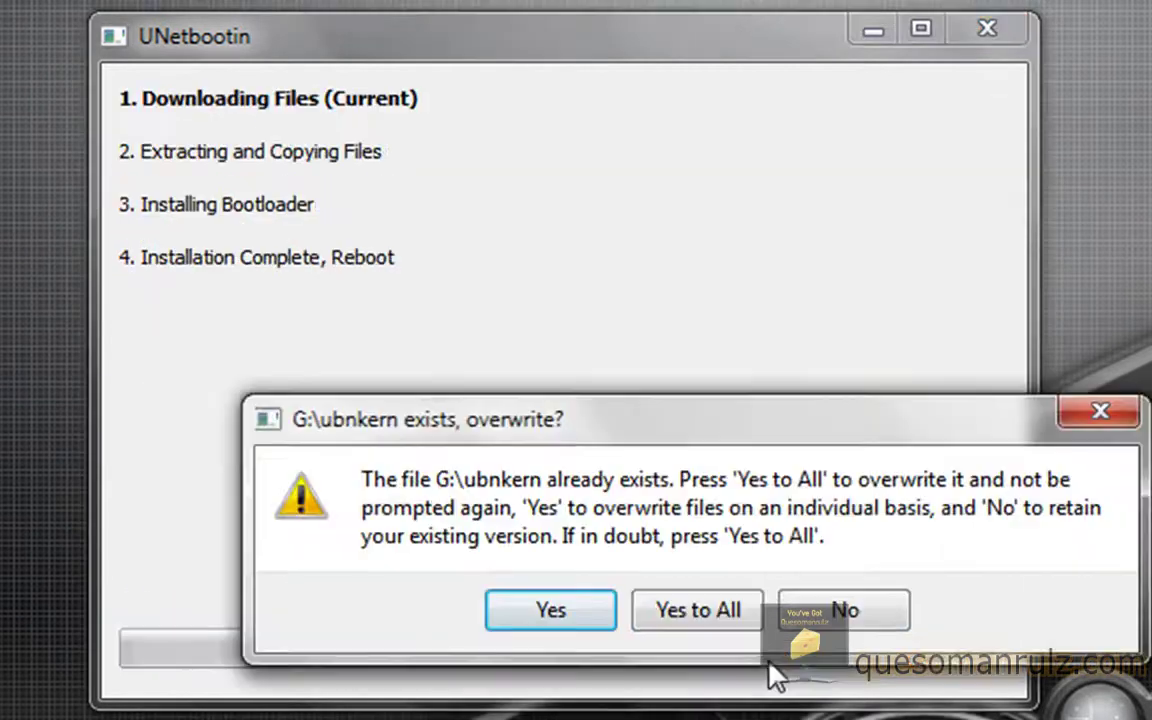
Overwrite ubnkern and all other existing files, then exit once installation completes.
left_click(535, 617)
left_click(740, 614)
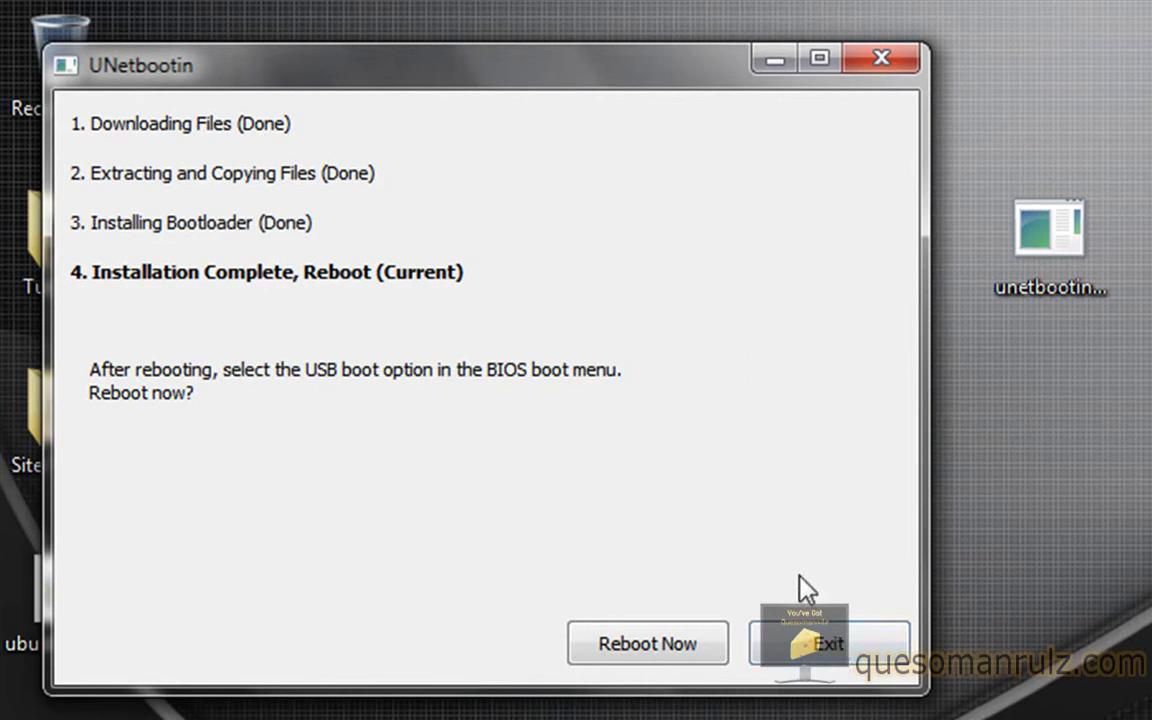
left_click(826, 645)
Open Computer from the Start menu and bring up the context menu for drive G:.
left_click(33, 697)
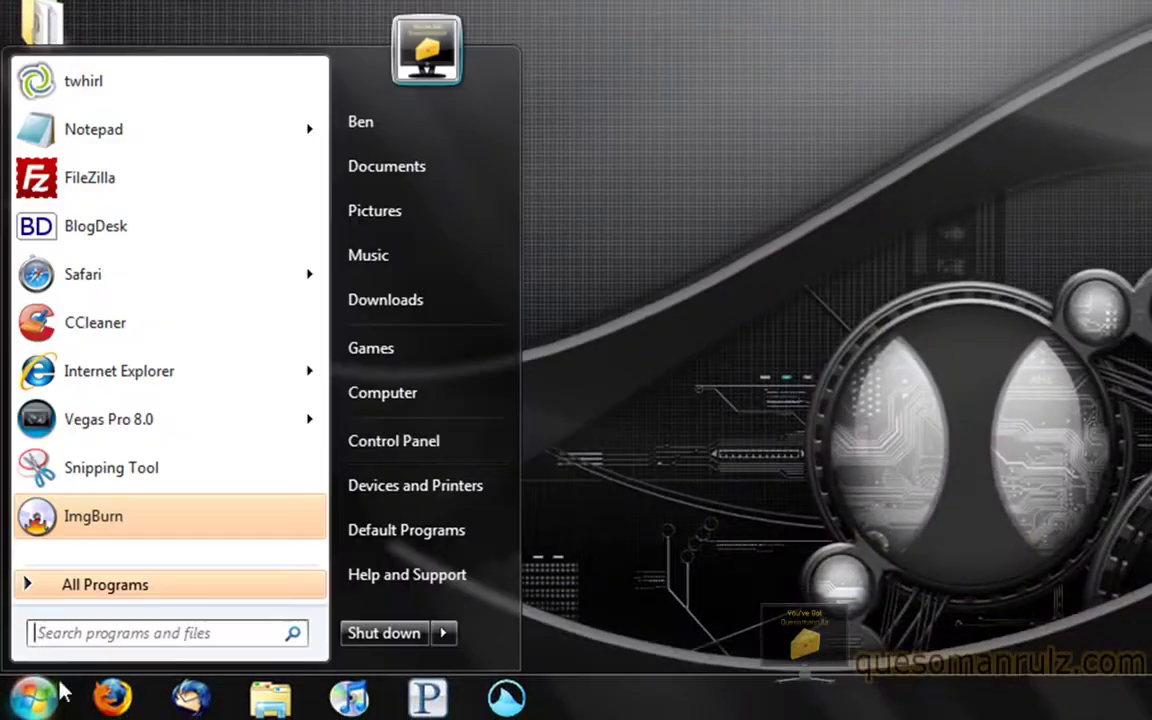
left_click(384, 395)
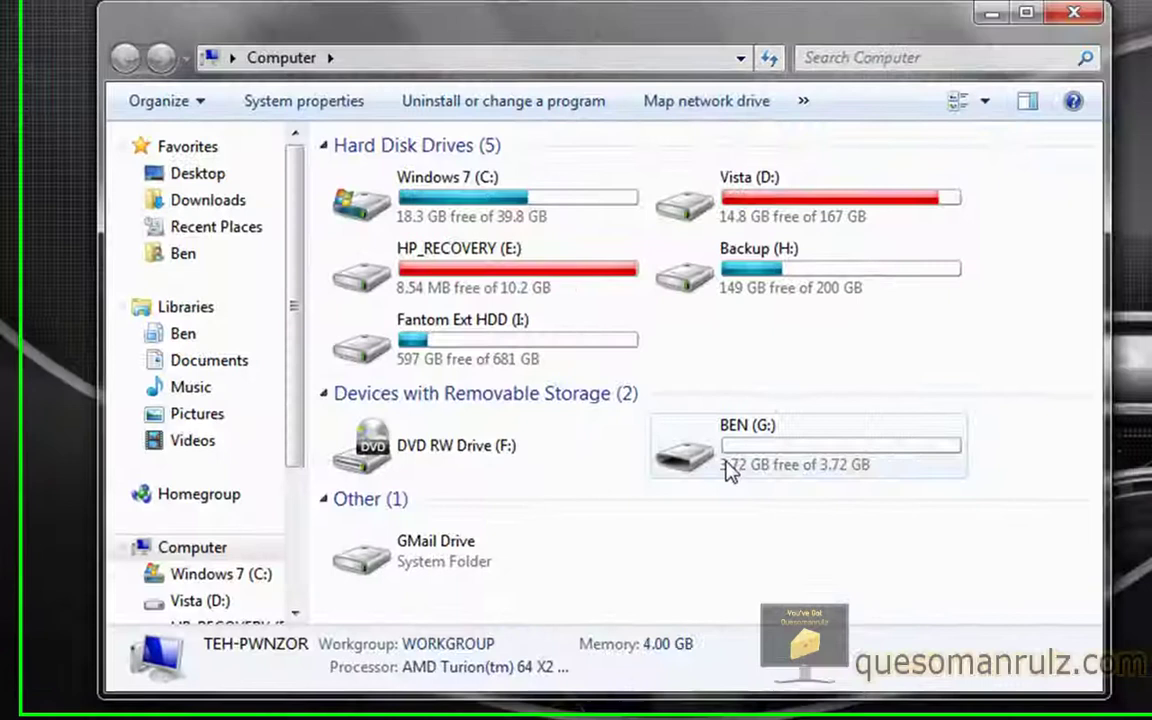
left_click(705, 478)
right_click(705, 472)
Quick-format drive G: as FAT32 and confirm the data-erase warning and completion.
left_click(752, 248)
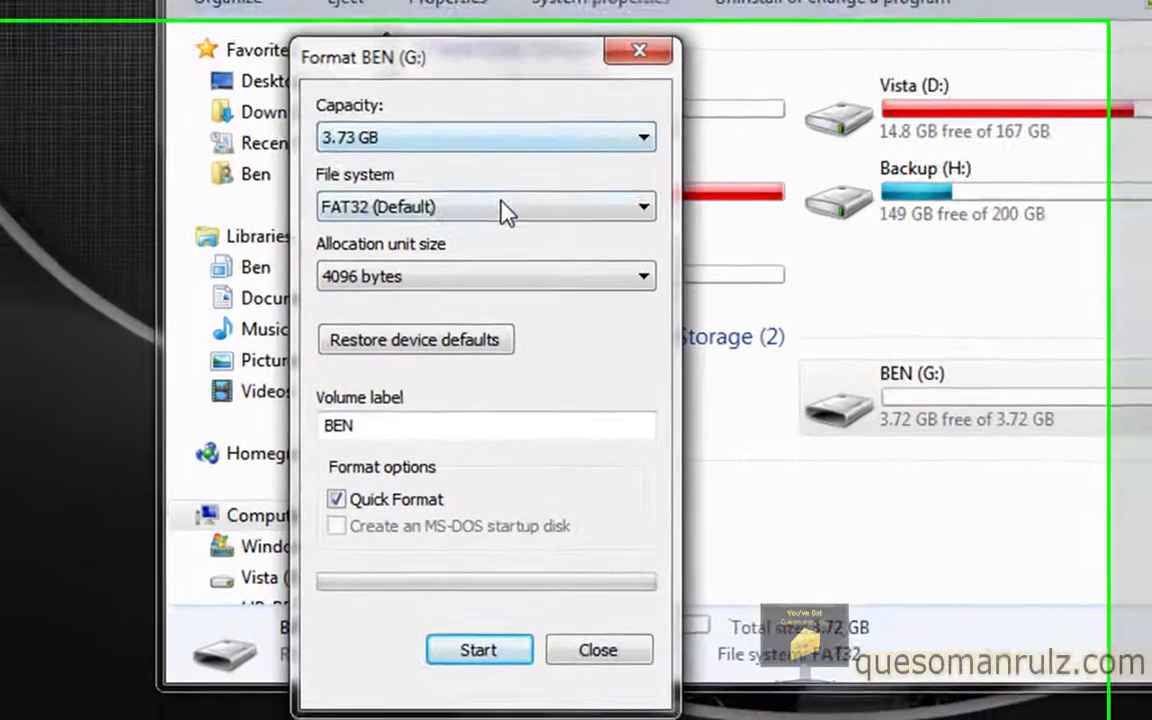
left_click(375, 292)
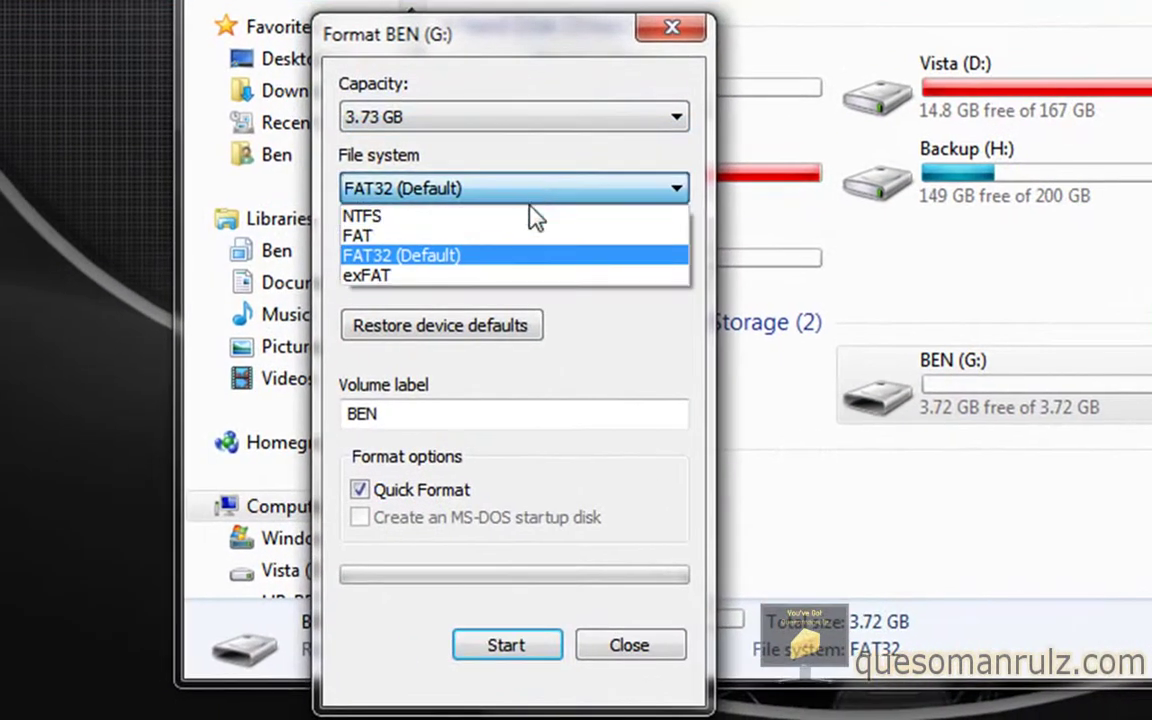
left_click(522, 257)
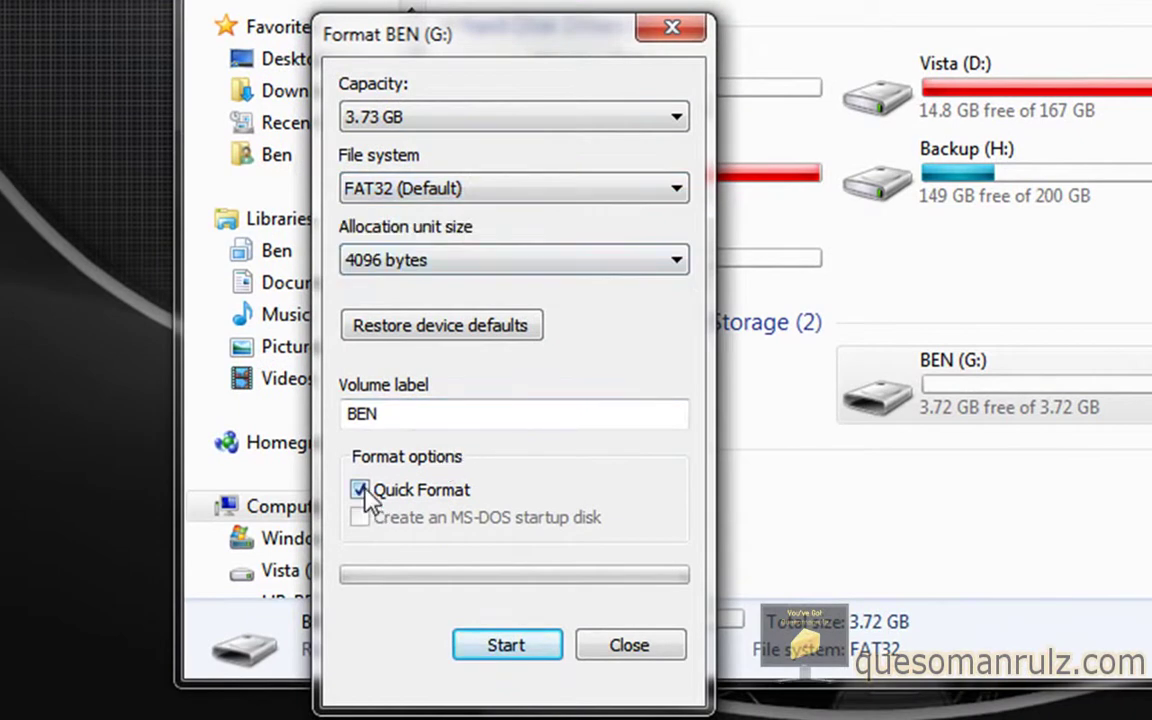
left_click(552, 650)
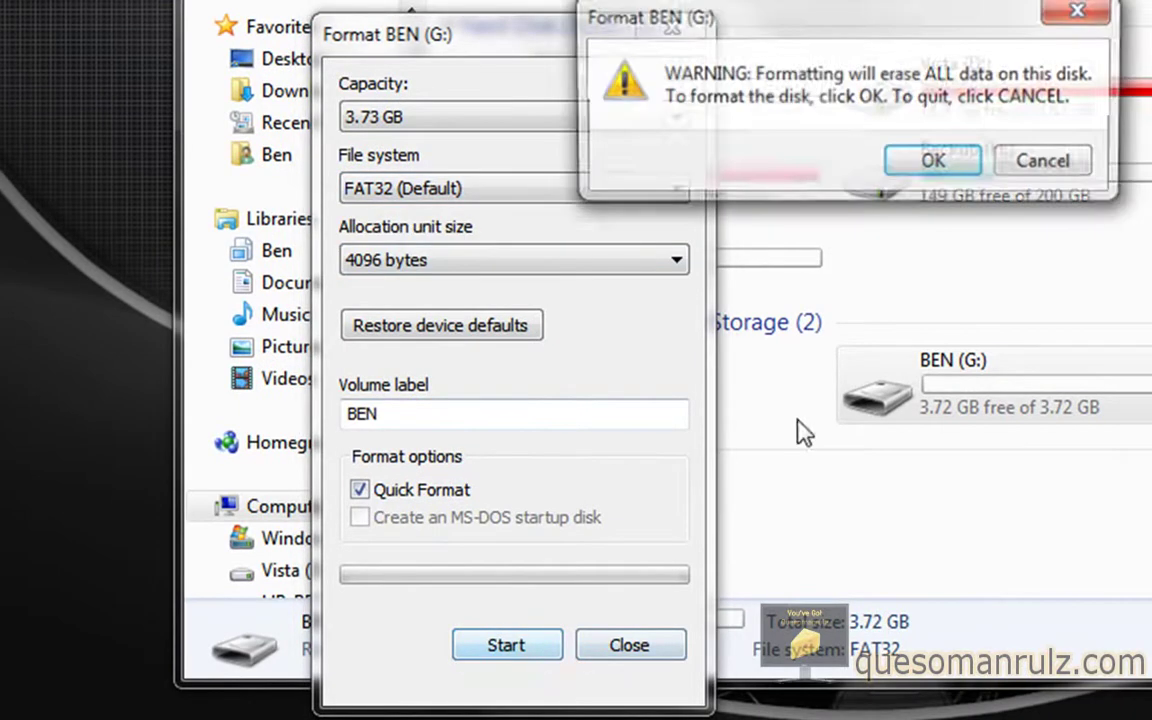
left_click(892, 160)
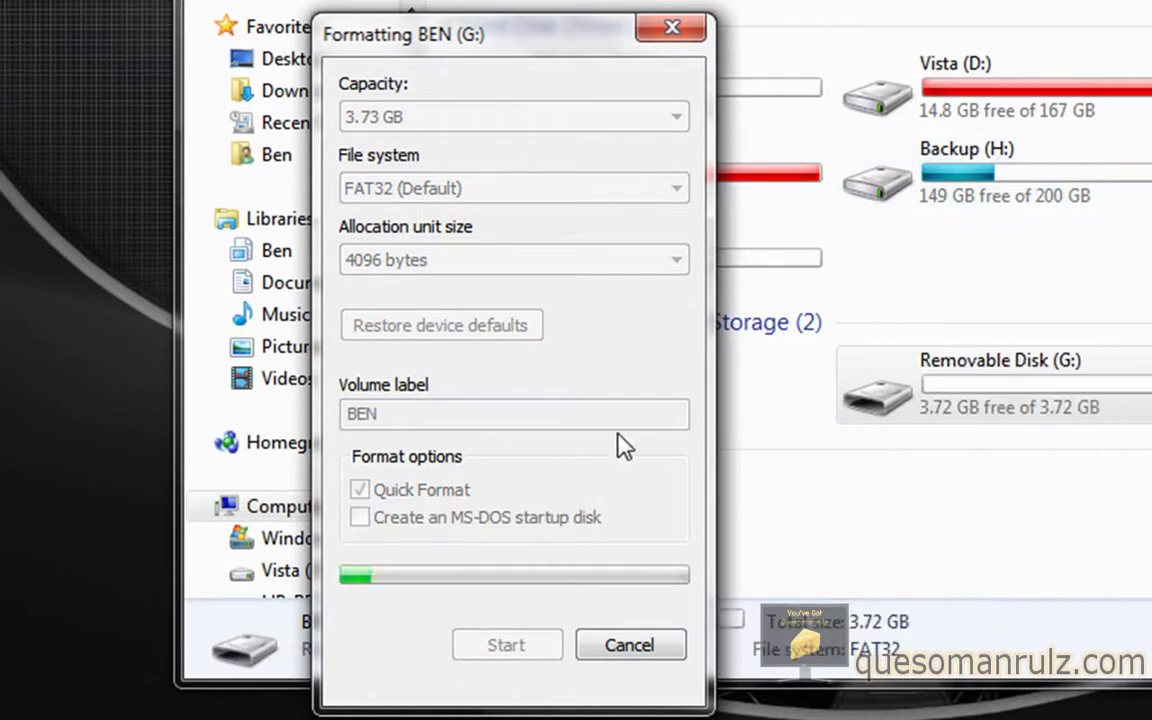
left_click(1076, 163)
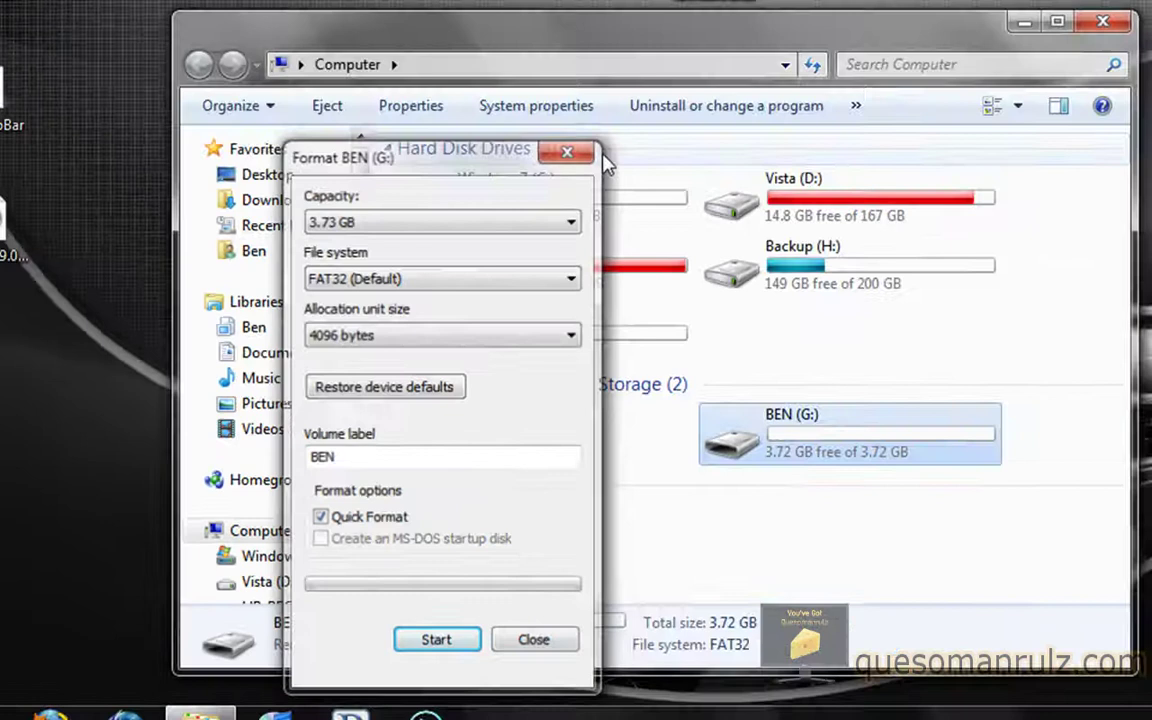
Close the Format dialog and Computer window, then relaunch UNetbootin from the desktop.
left_click(588, 153)
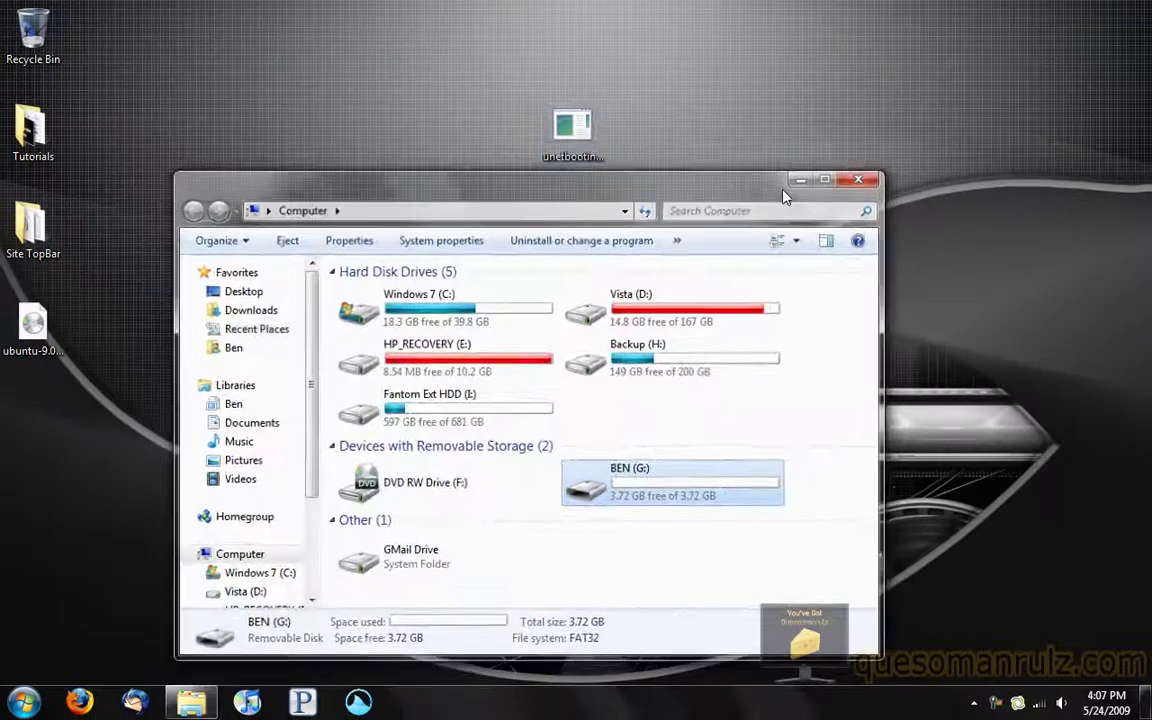
left_click(1103, 21)
double_click(573, 138)
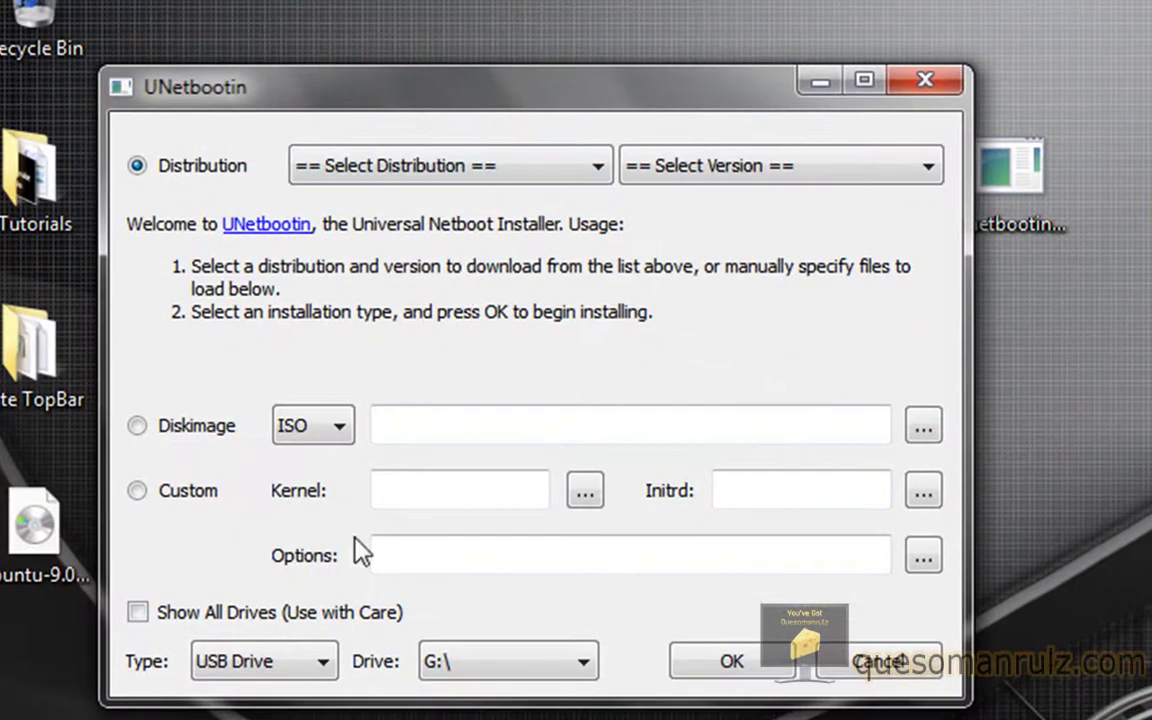
Set the target to Hard Disk on drive C:\, then cancel without installing.
left_click(305, 661)
left_click(301, 692)
left_click(483, 668)
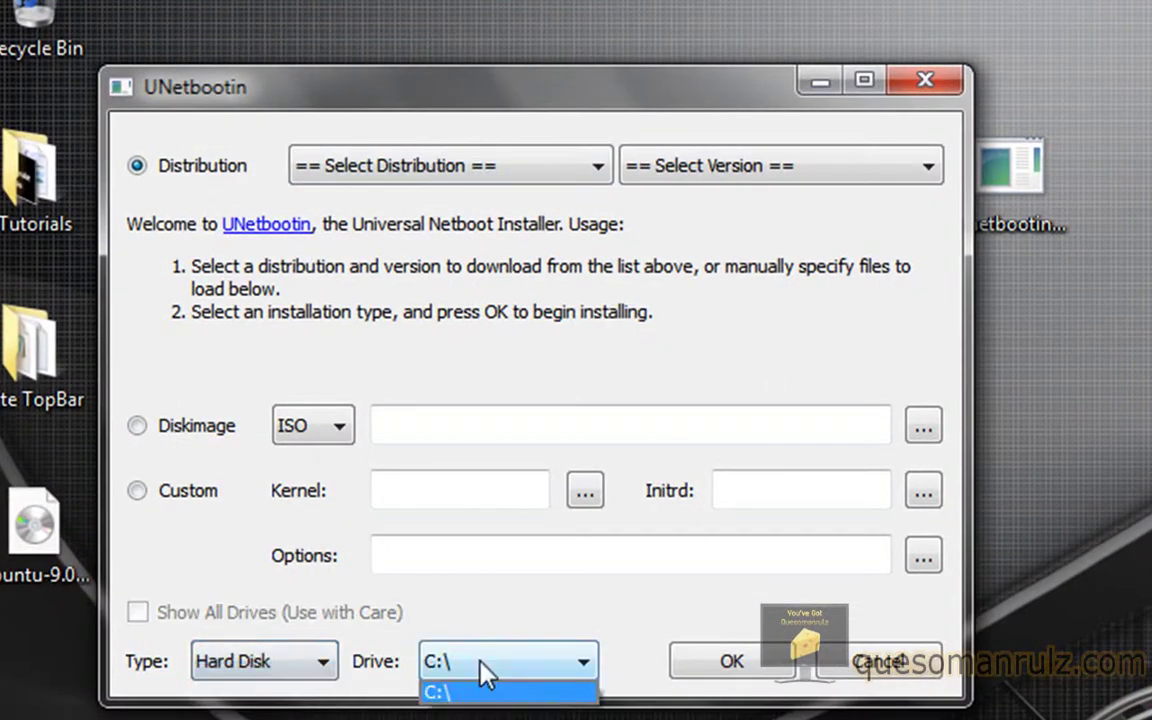
left_click(509, 690)
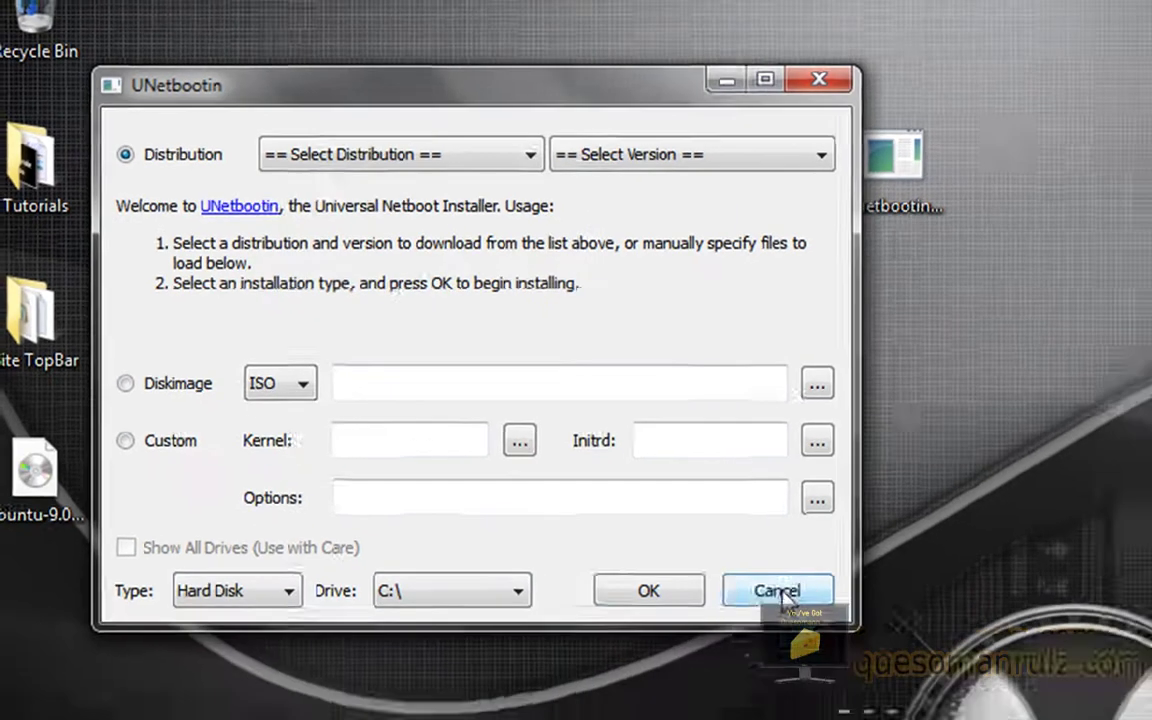
left_click(884, 665)
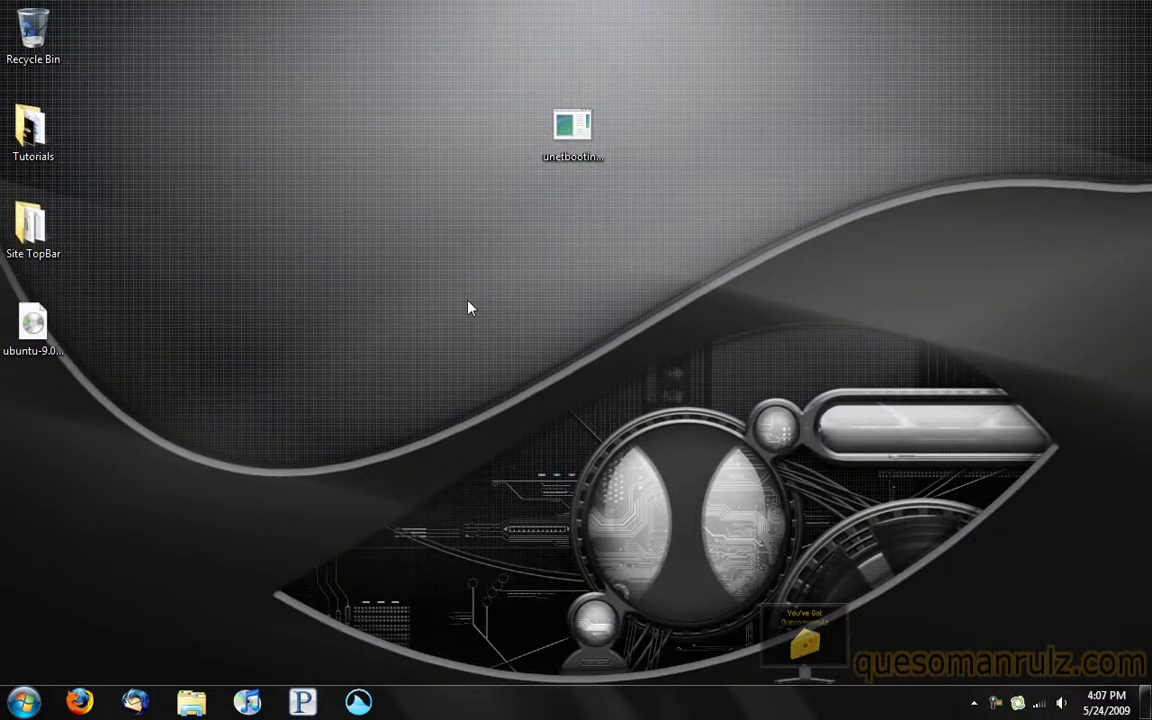
left_click(572, 128)
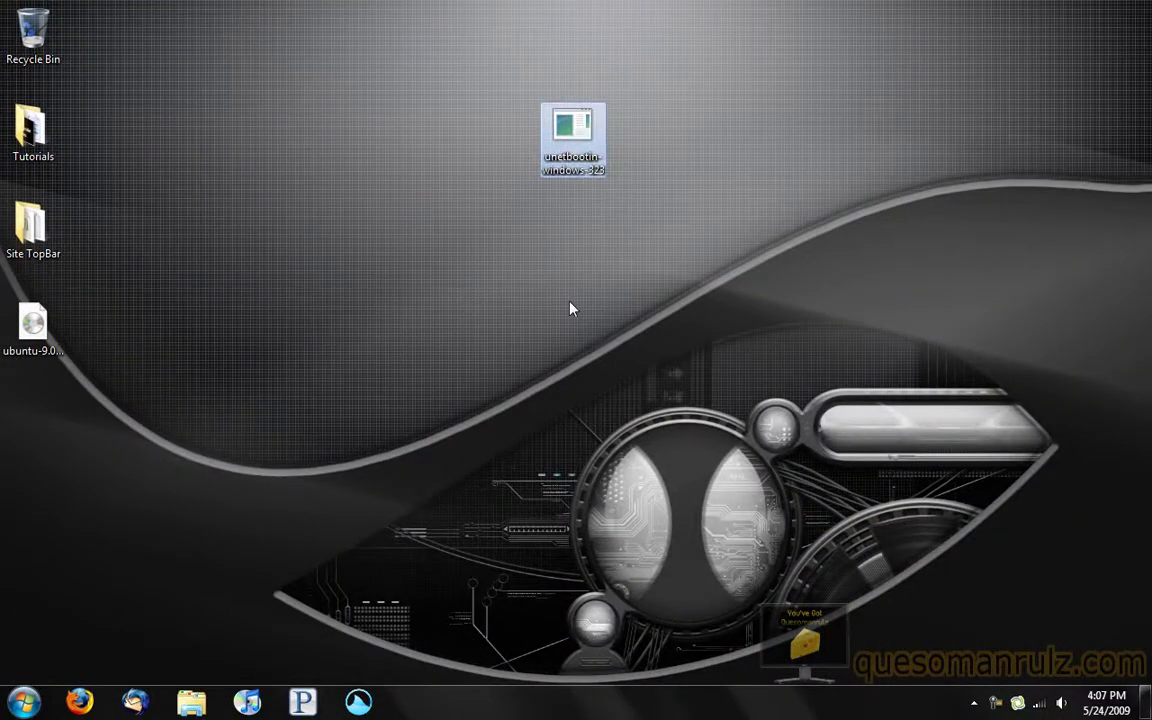